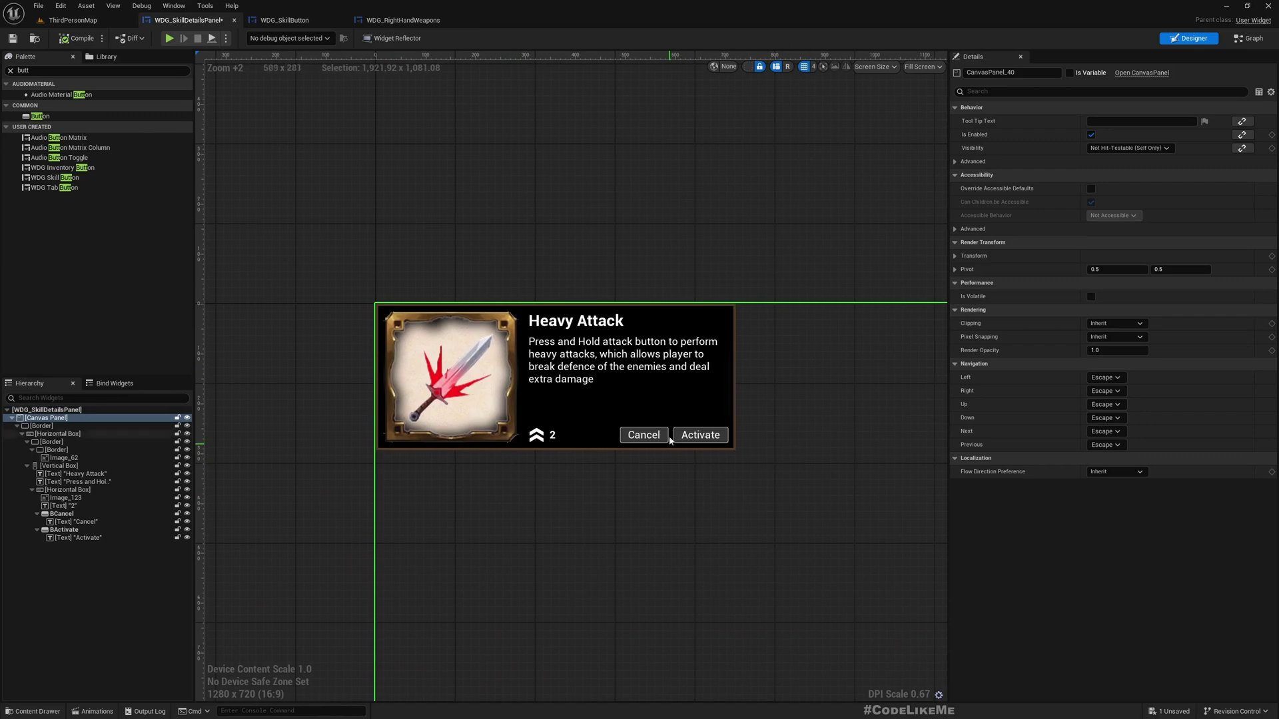
Step: Play ThirdPersonMap, open the in-game menu's Skills tab to preview the trees, then stop play
left_click(70, 20)
key("alt+p")
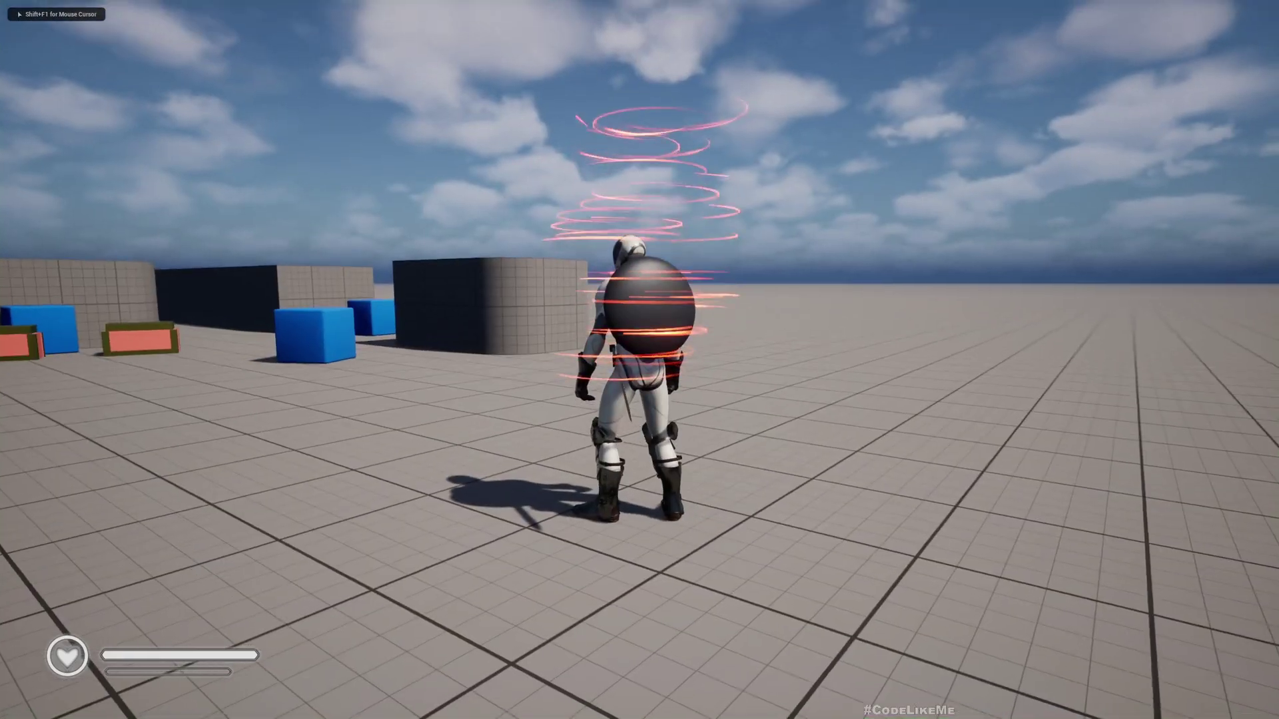
key("i")
left_click(540, 66)
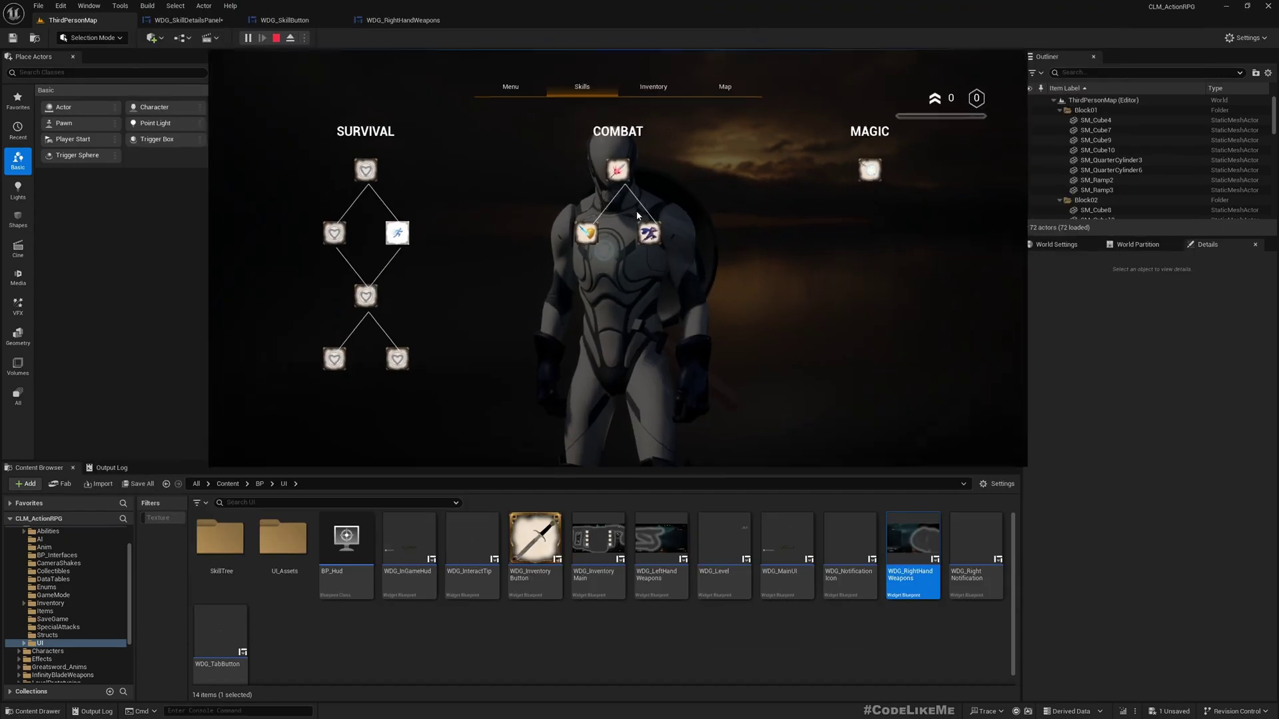
key("F11")
Step: Switch between the open widget editor tabs, ending on WDG_SkillButton
left_click(403, 20)
left_click(281, 17)
left_click(183, 20)
left_click(282, 21)
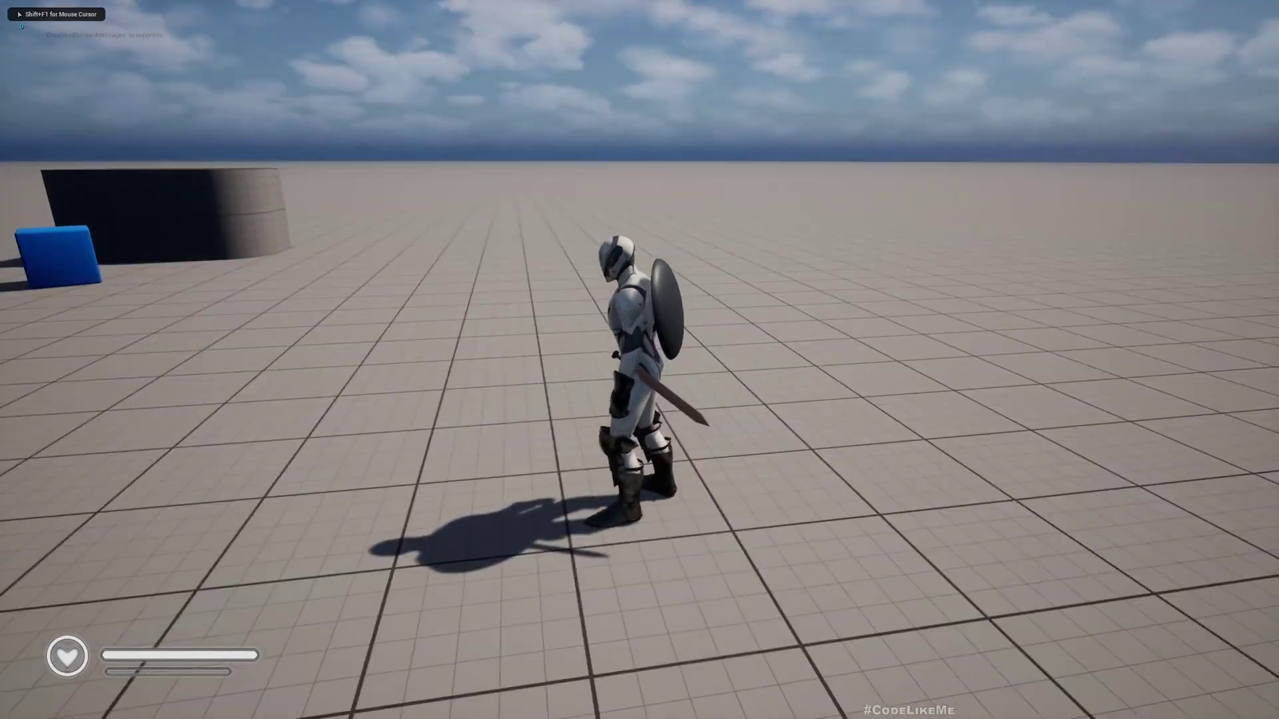
Step: Open the in-game menu with I and switch it to the Survival, Combat and Magic skill trees
key("i")
left_click(576, 72)
Step: Stop the play session and browse the content browser to the BP/UI/SkillTree folder
key("Escape")
key("F11")
left_click(37, 556)
left_click(41, 675)
left_click(53, 651)
Step: Create a User Widget blueprint named WDG_SkillDetailsPanel there and open it
right_click(362, 550)
mouse_move(422, 530)
left_click(554, 626)
left_click(529, 276)
key("Return")
key("Return")
scroll(608, 297, "down", 3)
Step: Add a Canvas Panel as the widget root with a Horizontal Box inside it
right_click_drag(414, 368, 430, 374)
left_click(36, 74)
type("canva")
left_click_drag(46, 99, 41, 430)
left_click(18, 73)
type("hri")
key("BackSpace")
key("BackSpace")
type("oriz")
left_click_drag(36, 98, 46, 418)
Step: Set the Horizontal Box to Size To Content and reset its width to default
left_click(53, 425)
scroll(423, 240, "up", 11)
scroll(459, 250, "down", 7)
left_click(1120, 163)
left_click(1091, 204)
left_click(1261, 163)
scroll(399, 240, "up", 6)
Step: Select the T_HeavyAttackIcon texture in the UI_Assets folder
left_click(72, 20)
left_click(57, 658)
scroll(593, 586, "down", 2)
left_click(868, 582)
Step: Drop T_HeavyAttackIcon into the Horizontal Box and set its Brush Image Size to 256 × 256
left_click_drag(868, 583, 57, 426)
scroll(396, 265, "up", 8)
scroll(413, 263, "up", 2)
left_click(48, 435)
left_click(963, 231)
key("Tab")
type("256")
key("Return")
scroll(584, 415, "down", 10)
scroll(558, 394, "up", 10)
left_click(454, 206)
scroll(502, 342, "up", 1)
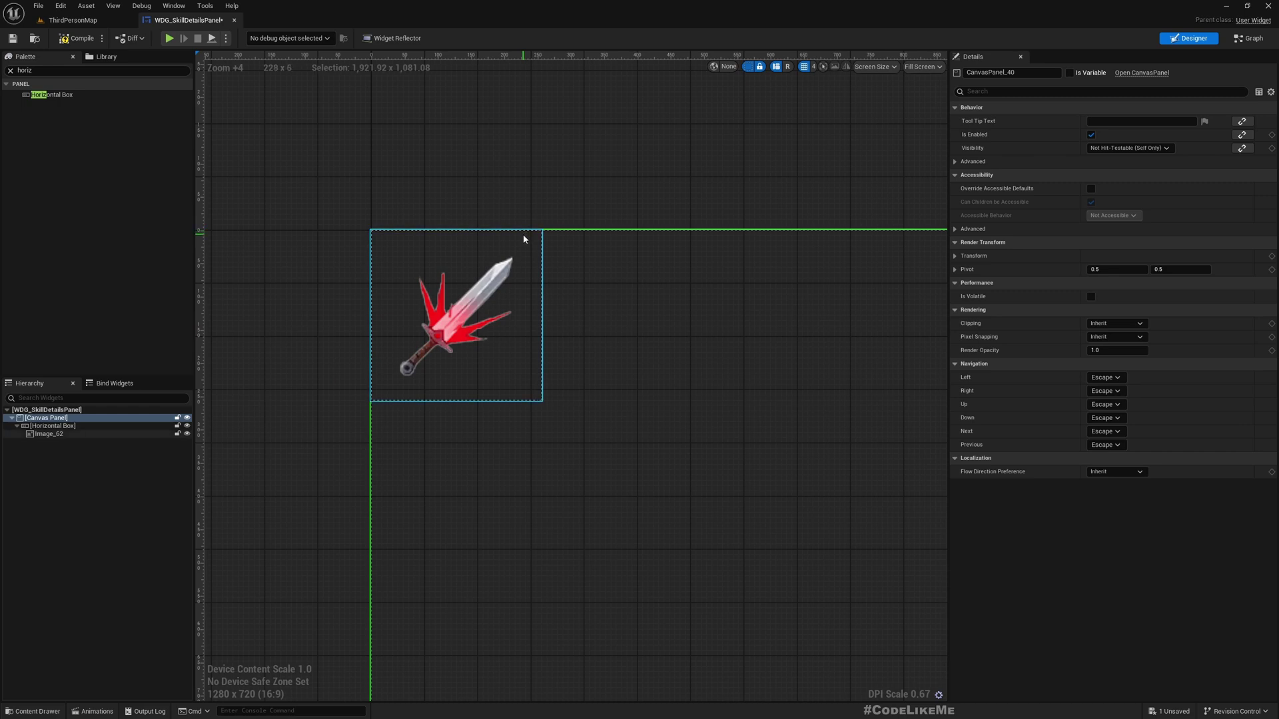
Step: Check WDG_SkillButton's Border settings and locate the ButtonBg texture
left_click(73, 20)
left_click(188, 20)
left_click(37, 38)
double_click(218, 538)
scroll(600, 381, "up", 3)
left_click(41, 427)
left_click(1132, 269)
left_click(285, 20)
Step: Wrap the sword image in a Border and give that Border the ButtonBg background
left_click(180, 20)
right_click(52, 434)
mouse_move(100, 538)
left_click(174, 499)
left_click(1119, 202)
key("ctrl+z")
left_click(47, 434)
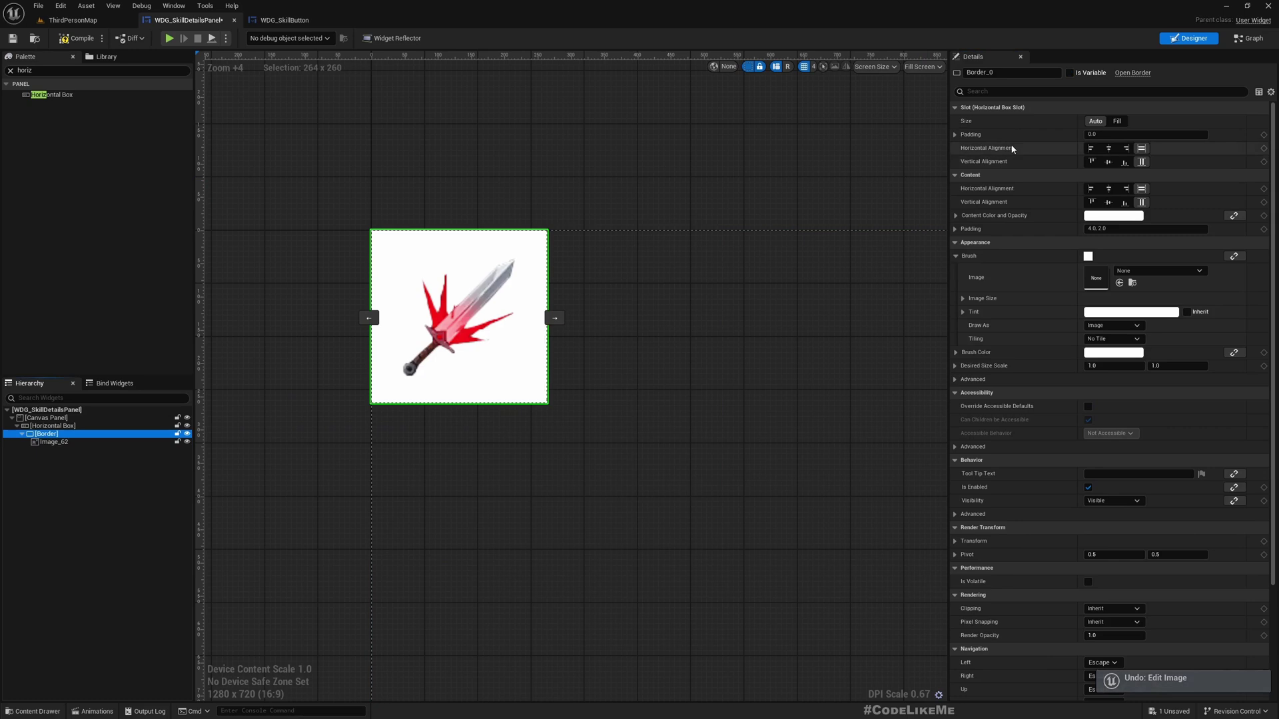
left_click(1120, 283)
scroll(355, 244, "up", 1)
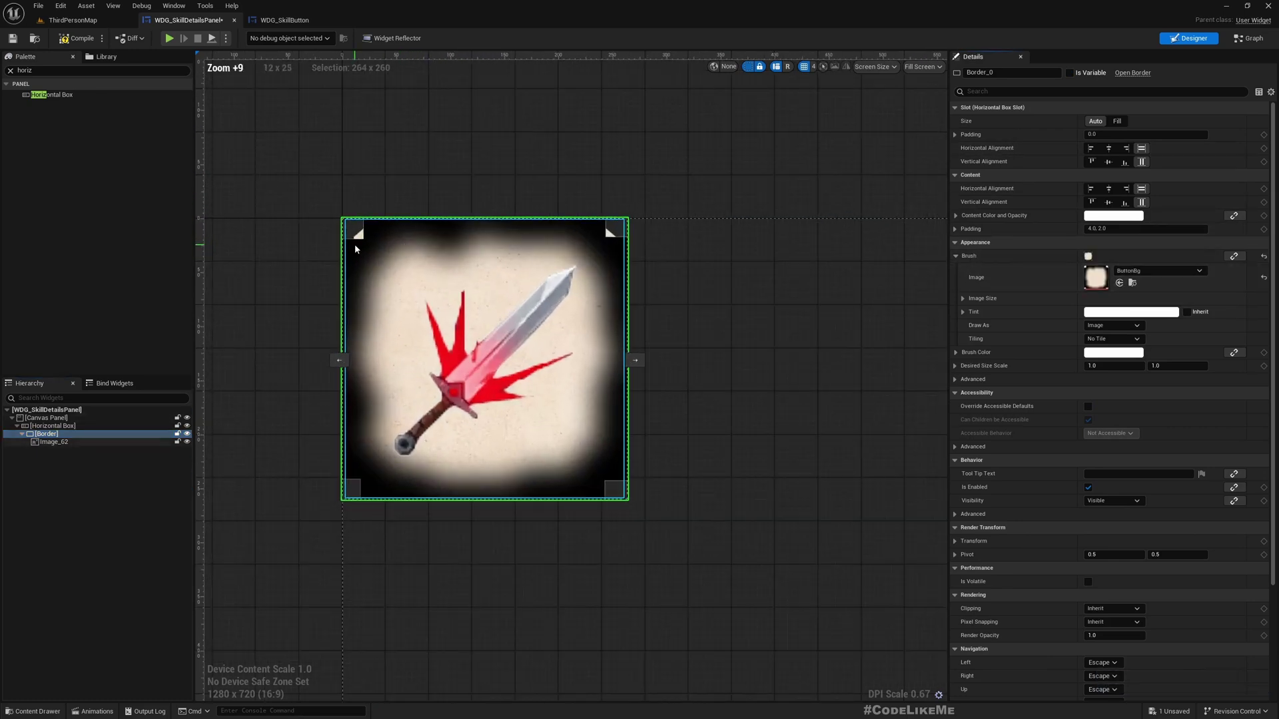
scroll(353, 285, "down", 1)
Step: Wrap the image in a second, inner Border using the ButtonBorder frame image
right_click(57, 442)
mouse_move(126, 548)
left_click(198, 499)
left_click(73, 20)
left_click(317, 19)
left_click(188, 20)
left_click(1121, 273)
left_click(417, 170)
scroll(574, 378, "down", 4)
left_click(48, 426)
left_click(22, 433)
Step: Add a Vertical Box to the Horizontal Box beside the framed sword image
right_click_drag(596, 320, 463, 342)
scroll(412, 378, "up", 3)
left_click(620, 318)
scroll(593, 483, "down", 1)
left_click(73, 426)
left_click(56, 73)
type("verti")
left_click_drag(48, 95, 53, 435)
left_click(56, 434)
Step: Drop a Text block into the Vertical Box and select it
left_click(70, 72)
type("text")
left_click_drag(38, 105, 60, 458)
left_click(547, 333)
scroll(547, 329, "up", 2)
Step: Set the Text block's content to 'Skill Name'
left_click(1133, 189)
key("Return")
scroll(533, 340, "up", 2)
scroll(686, 409, "down", 2)
scroll(726, 409, "down", 2)
Step: Give the text a minimum desired width of 400 and font size 24
left_click(1122, 228)
key("Return")
type("400")
key("Return")
scroll(873, 389, "down", 5)
scroll(536, 408, "up", 4)
left_click(954, 242)
key("Return")
left_click(1112, 269)
Step: Set the Skill Name text's typeface to Bold
left_click(1105, 291)
scroll(457, 356, "up", 3)
left_click(480, 388)
left_click(422, 359)
Step: Give the Vertical Box a left padding of 10
left_click(53, 458)
left_click(955, 135)
left_click(1127, 149)
type("10")
key("Return")
left_click(551, 146)
scroll(594, 226, "down", 3)
scroll(453, 408, "up", 2)
left_click(517, 468)
Step: Duplicate Skill Name and change the copy to the heavy attack description ending '…and deal extra damage'
left_click(103, 466)
key("ctrl+d")
left_click(1153, 185)
key("Return")
left_click(1139, 188)
type("rm")
type("play")
type("an")
type("d deal extra damage")
key("Return")
scroll(648, 417, "down", 5)
right_click_drag(648, 417, 366, 451)
scroll(606, 577, "down", 1)
scroll(1143, 449, "down", 5)
Step: Turn on wrapping for the description, trying wrap widths of 200 and then 250
left_click(1088, 437)
left_click(1105, 450)
type("200")
key("Return")
scroll(836, 634, "up", 3)
type("250")
key("Return")
scroll(1040, 296, "up", 3)
scroll(1032, 252, "up", 2)
Step: Set the description font size to 16 with the Regular typeface
left_click(1114, 251)
type("16")
key("Return")
left_click(1105, 239)
left_click(1099, 286)
scroll(319, 399, "up", 5)
Step: Reselect the description text and set its Wrap Text At width to 400
left_click(453, 238)
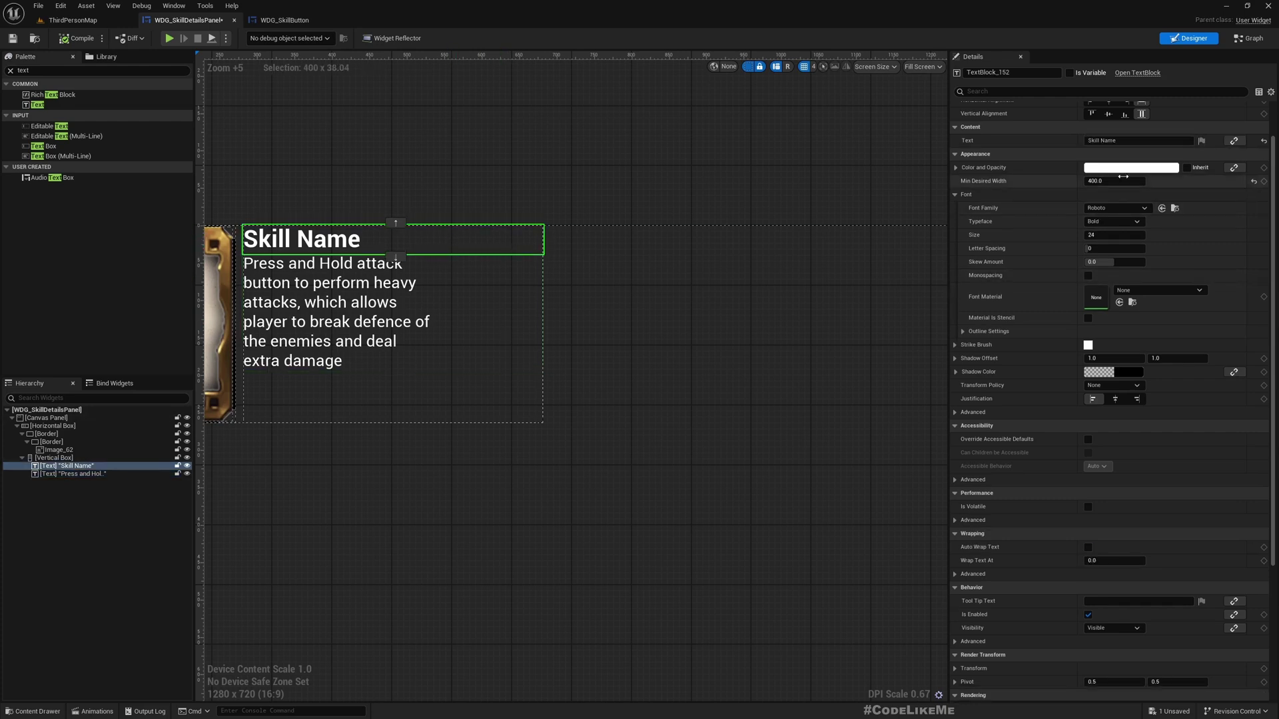
left_click(422, 322)
scroll(1126, 532, "down", 1)
left_click(1120, 546)
type("400")
key("Return")
scroll(611, 378, "down", 4)
left_click(507, 412)
Step: Browse the Content Browser to the UI folder and open the WDG_Level widget
left_click(72, 20)
double_click(220, 539)
left_click(284, 484)
double_click(277, 538)
scroll(719, 606, "down", 2)
scroll(885, 599, "down", 2)
scroll(881, 594, "up", 4)
key("alt+Left")
double_click(722, 537)
scroll(844, 234, "up", 8)
Step: Copy the skill-points image's brush and open its T_SkillPoints texture, then return to the panel
left_click(814, 187)
right_click(1029, 209)
left_click(1059, 230)
left_click(1132, 216)
double_click(910, 636)
left_click(188, 20)
scroll(437, 354, "up", 5)
Step: Add a Horizontal Box to the text column with an Image inside it
left_click_drag(46, 95, 114, 482)
left_click(51, 70)
type("image")
mouse_move(40, 94)
left_mouse_down()
mouse_move(93, 430)
mouse_move(58, 488)
left_mouse_up()
Step: Give the image the T_SkillPoints icon and size it 32×32
left_click(1118, 215)
key("Tab")
type("48")
key("Return")
scroll(522, 408, "down", 5)
scroll(523, 407, "up", 4)
left_click(1124, 245)
type("32")
key("Tab")
type("3")
key("Return")
Step: Set the Horizontal Box's top padding to 10
left_click(517, 383)
left_click(955, 121)
left_click(1126, 149)
type("10")
key("Return")
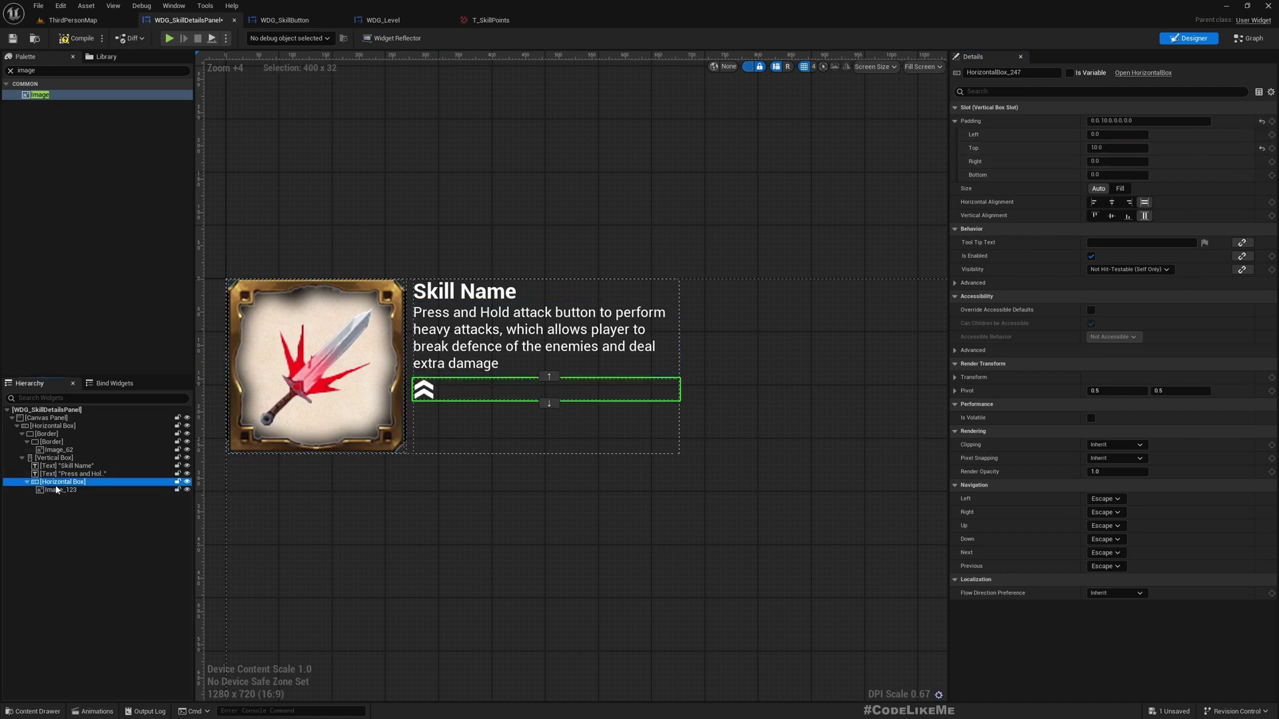
Step: Copy the description text block and paste it into the chevron row
left_click(62, 490)
left_click(62, 482)
scroll(456, 413, "up", 4)
left_click(73, 473)
key("ctrl+c")
left_click(73, 481)
key("ctrl+v")
Step: Set the new text to 2 and centre it vertically in the row
left_click(1144, 206)
type("2")
scroll(517, 429, "down", 1)
left_click(522, 429)
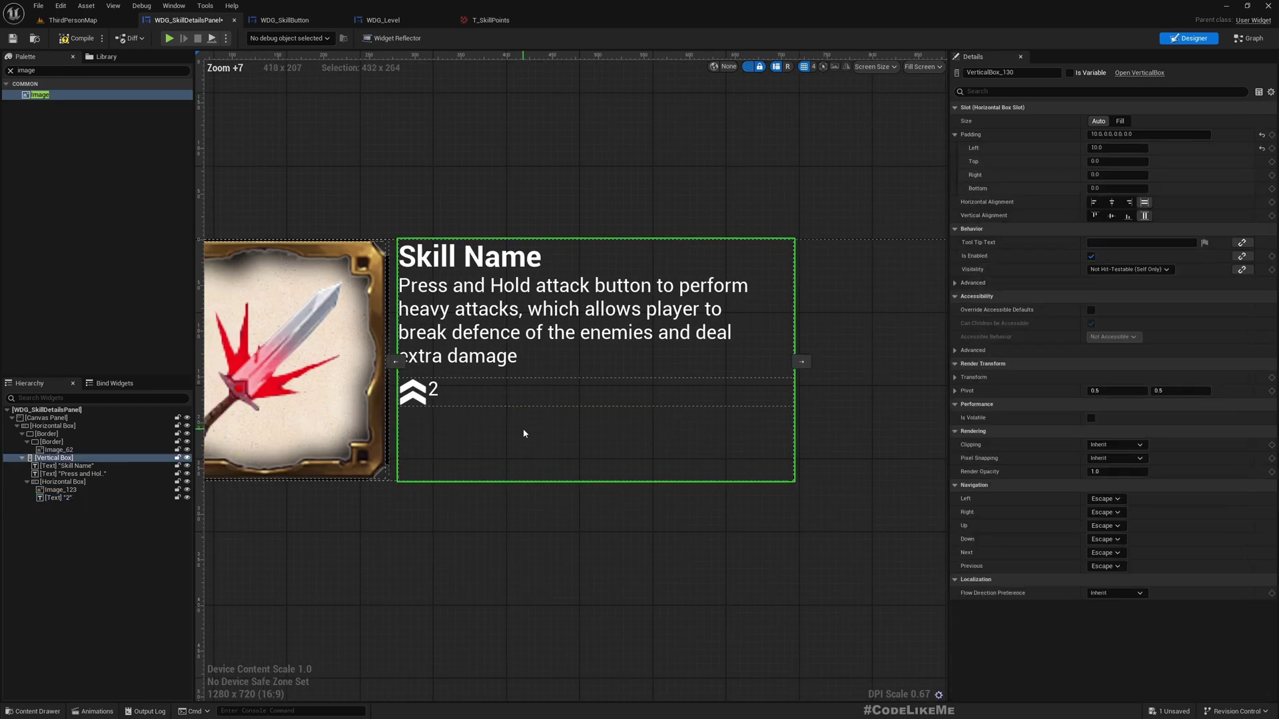
left_click(451, 397)
left_click(1108, 217)
Step: Change the 2 text's typeface to Bold
left_click(652, 501)
scroll(430, 433, "up", 4)
left_click(435, 388)
left_click(1096, 323)
left_click(1097, 335)
Step: Give the 2 text a left padding of 10
left_click(1115, 147)
type("10")
key("Return")
left_click(682, 452)
scroll(577, 478, "down", 5)
scroll(597, 444, "down", 1)
Step: Add a Button from the Palette into the row beside the 2
left_click(49, 71)
left_click(42, 117)
left_click_drag(123, 476, 109, 480)
left_click_drag(804, 427, 806, 430)
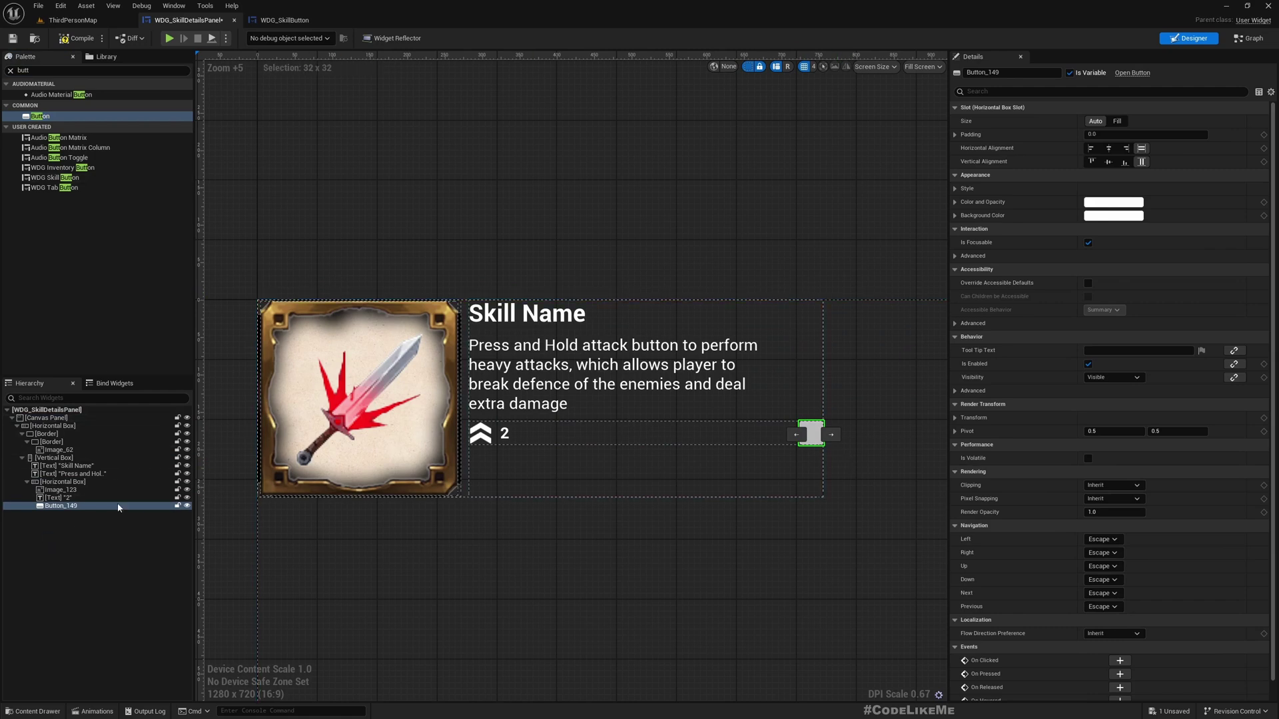
Step: Paste a text label into the button, reset its minimum width and set padding 0
left_click(504, 434)
left_click(60, 505)
key("ctrl+v")
scroll(749, 497, "down", 5)
left_click(1253, 217)
scroll(631, 457, "up", 6)
type("0")
key("Return")
Step: Set the button label's text to Activate
left_click(1112, 176)
key("Return")
scroll(413, 542, "down", 5)
scroll(662, 500, "up", 2)
left_click(51, 506)
scroll(686, 490, "up", 3)
Step: Open WDG_RightHandWeapons and copy its styled Back button
left_click(63, 21)
double_click(603, 539)
left_click(446, 20)
left_click(70, 20)
scroll(633, 639, "up", 1)
double_click(912, 543)
left_click(316, 541)
left_click(43, 452)
Step: Paste the styled Back button into the chevron row and delete the plain button
left_click(284, 20)
left_click(188, 20)
left_click(61, 482)
key("ctrl+v")
left_click(58, 507)
key("Delete")
Step: Change the pasted button's label text to Activate
left_click(68, 514)
left_click(1126, 175)
key("ctrl+a")
type("Activate")
key("Return")
scroll(678, 437, "down", 6)
Step: Duplicate the button and name the two copies BCancel and BActivate
left_click(52, 505)
key("ctrl+d")
key("F2")
type("BCancel")
key("Return")
left_click(58, 507)
key("F2")
key("Return")
Step: Place BActivate after BCancel and start editing the BCancel label text
left_click(747, 450)
left_click(66, 530)
left_click(68, 513)
left_click(1140, 176)
Step: Confirm the Cancel label, then give both BCancel and BActivate a left padding of 10
key("Return")
left_click(714, 485)
scroll(750, 453, "up", 5)
left_click(31, 505)
left_click(32, 514)
left_click(58, 513)
left_click(57, 506, "ctrl")
left_click(1118, 137)
left_click(1122, 136)
left_click(1128, 148)
type("10")
key("Return")
Step: Reset the cost text's minimum desired width and set its slot Size to Fill
scroll(674, 552, "down", 5)
left_click(536, 491)
left_click(1253, 285)
scroll(444, 556, "up", 4)
left_click(1118, 123)
Step: Set the chevron image's Vertical Alignment to Center
left_click(634, 466)
scroll(633, 466, "down", 4)
scroll(633, 509, "up", 2)
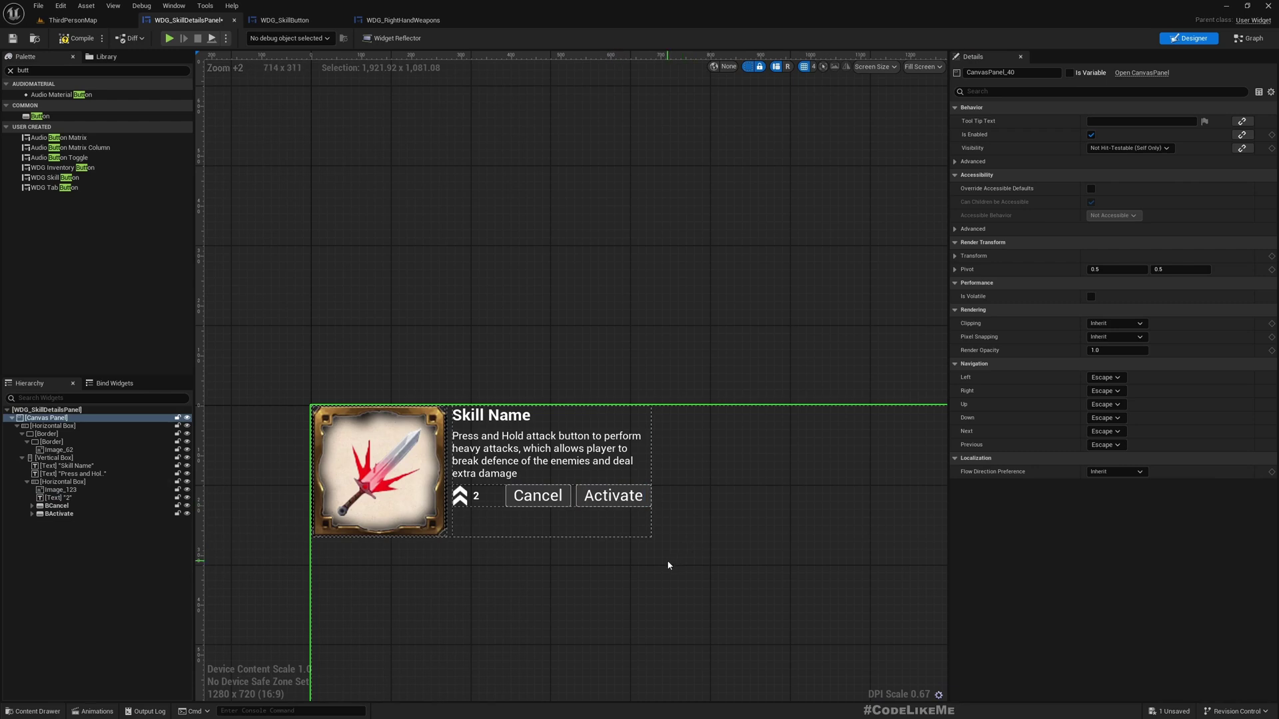
left_click(476, 495)
scroll(462, 517, "up", 4)
left_click(459, 496)
left_click(1111, 217)
Step: Select both the Cancel and Activate button labels together
left_click(570, 541)
scroll(643, 547, "down", 3)
left_click(619, 509)
left_click(32, 522)
left_click(87, 531, "shift")
Step: Set the font size of both Cancel and Activate labels to 16
left_click(87, 531, "ctrl")
left_click(60, 522, "ctrl")
left_click(87, 531, "ctrl")
left_click(1127, 269)
key("Return")
Step: Set the description text's Vertical Box Slot Size to Fill
left_click(827, 561)
scroll(756, 514, "up", 5)
scroll(716, 491, "down", 4)
left_click(696, 546)
left_click(504, 468)
left_click(1117, 134)
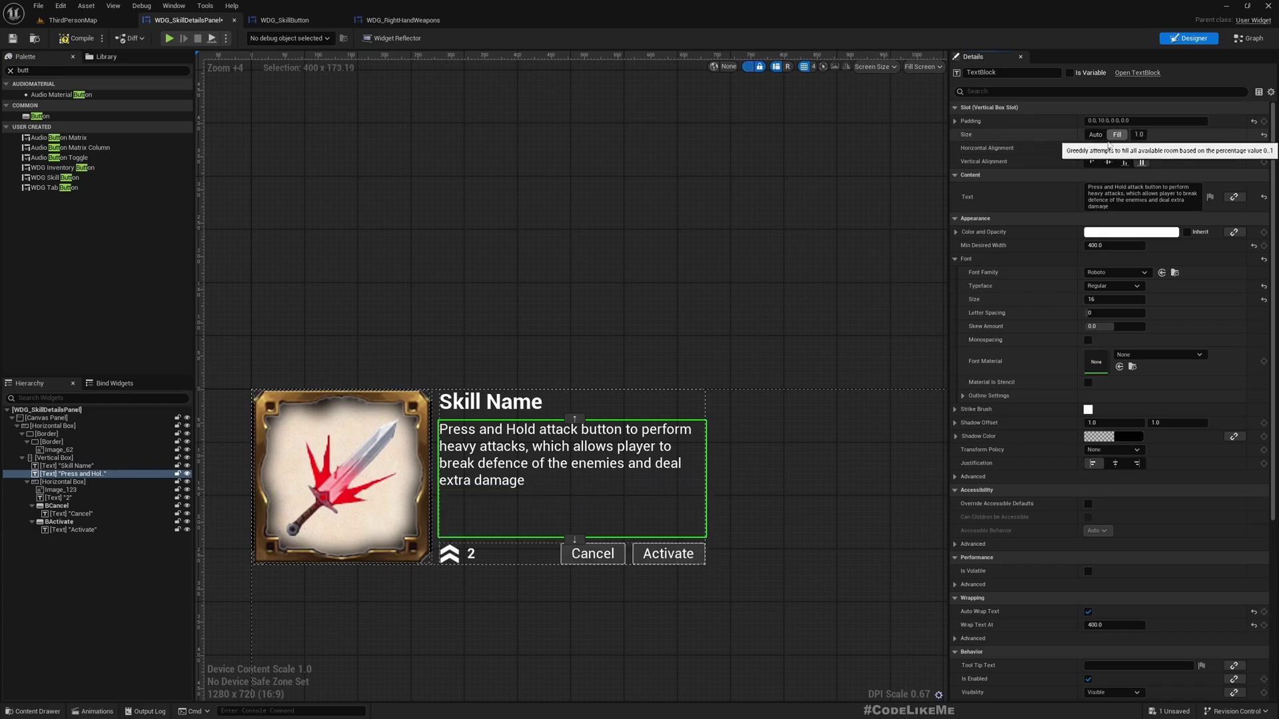
Step: Select the Horizontal Box holding the panel content in the Hierarchy
left_click(799, 498)
scroll(657, 358, "down", 4)
left_click(658, 358)
scroll(593, 466, "up", 3)
left_click(39, 427)
Step: Wrap the Horizontal Box in a Border and set its Brush Color to black
left_click(17, 427)
right_click(62, 429)
mouse_move(123, 538)
left_click(197, 500)
left_click(1104, 408)
left_click_drag(1026, 510, 1025, 588)
left_click(1029, 649)
Step: Set the Horizontal Box's slot padding inside the border to 5
left_click(75, 448)
scroll(700, 526, "up", 1)
left_click(41, 426)
left_click(100, 433)
left_click(1144, 122)
key("Return")
left_click(672, 177)
Step: Set the Border's Outline color by eyedropper-sampling the brown skill image frame
right_click_drag(606, 214, 671, 196)
scroll(596, 186, "down", 3)
scroll(639, 198, "up", 2)
scroll(346, 288, "down", 3)
left_click(46, 417)
left_click(41, 425)
left_click(1103, 420)
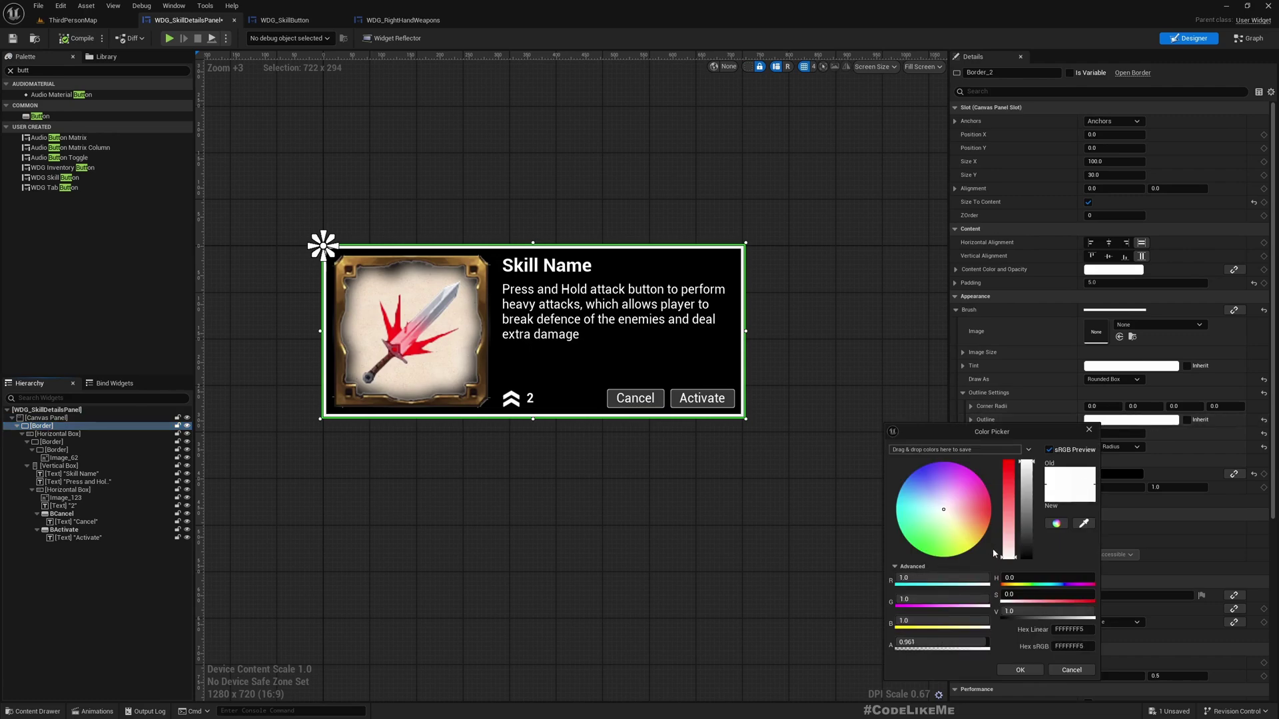
left_click(1082, 526)
left_click(481, 400)
left_click(548, 168)
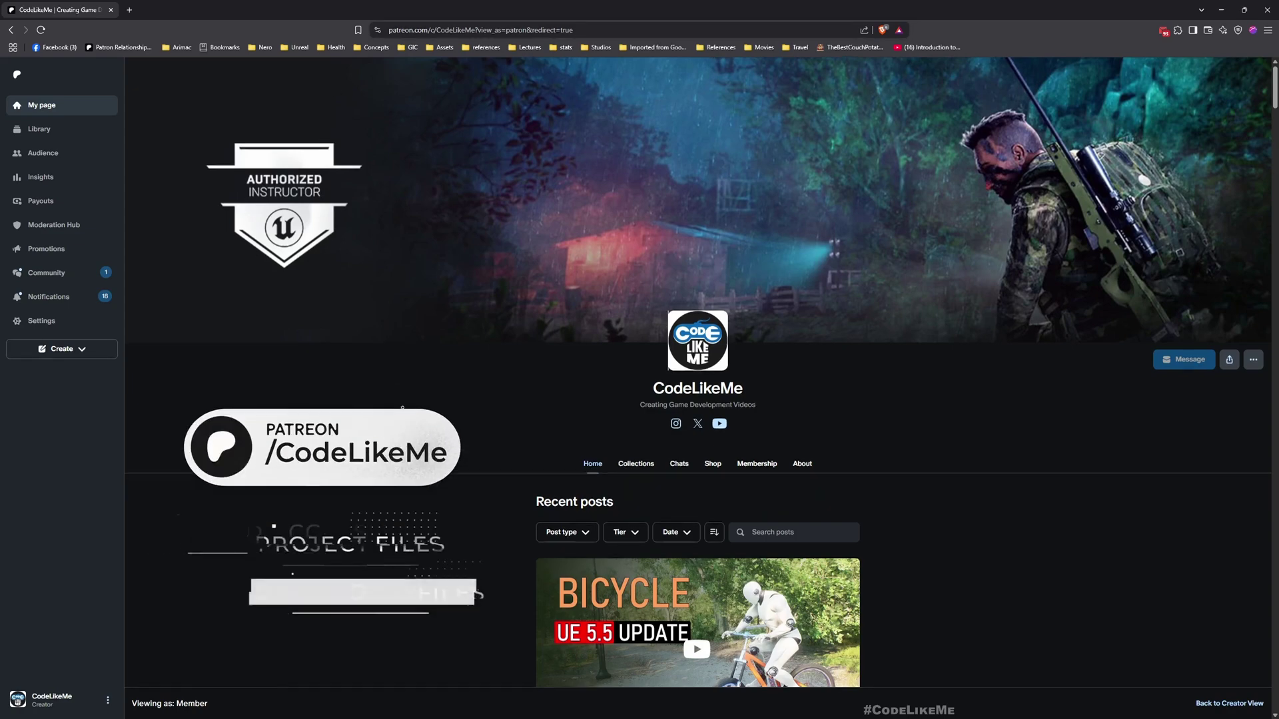